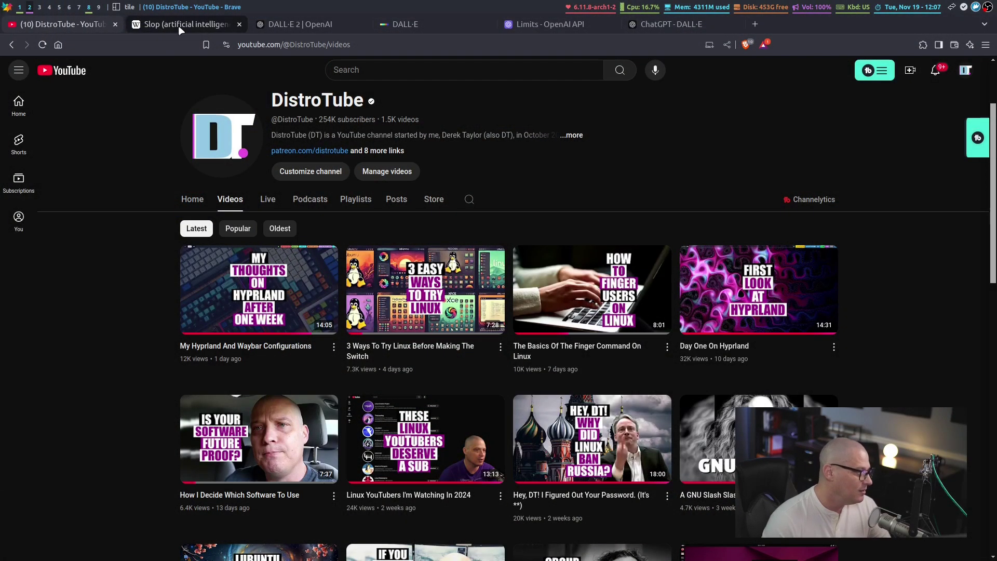
pyautogui.click(180, 26)
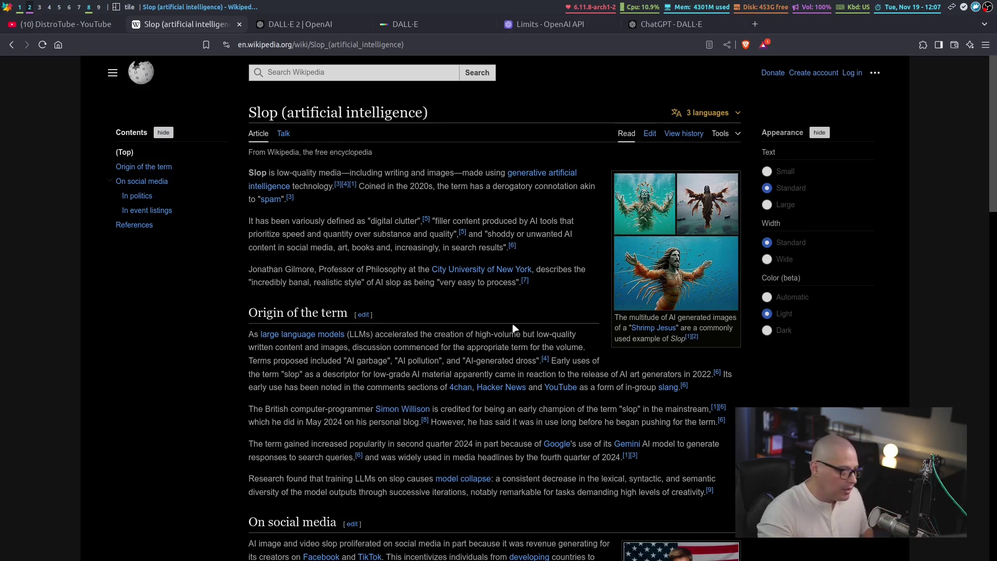
pyautogui.click(78, 24)
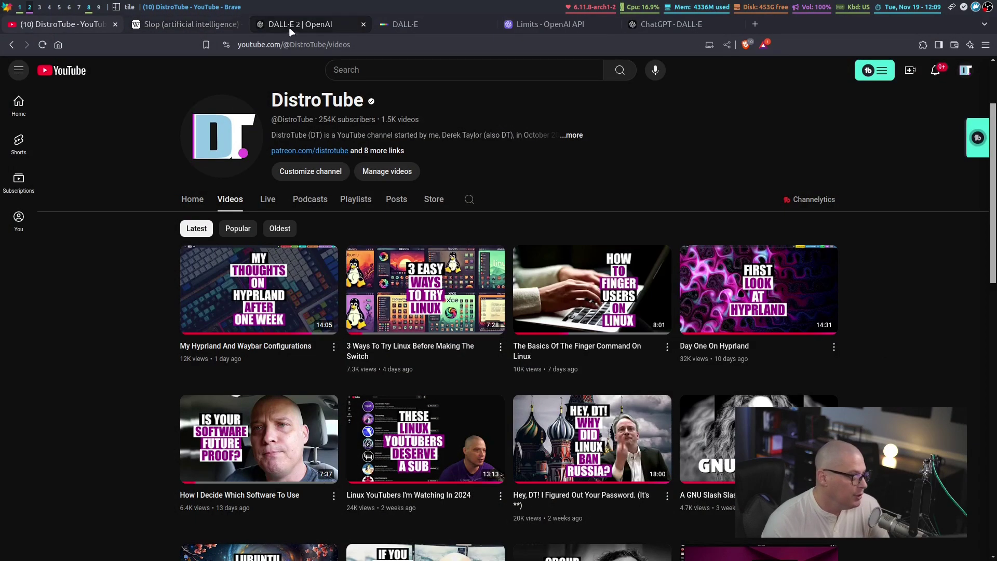
# Step: Switch to the 'DALL·E 2 | OpenAI' tab to show the DALL·E 2 introduction page
pyautogui.click(300, 27)
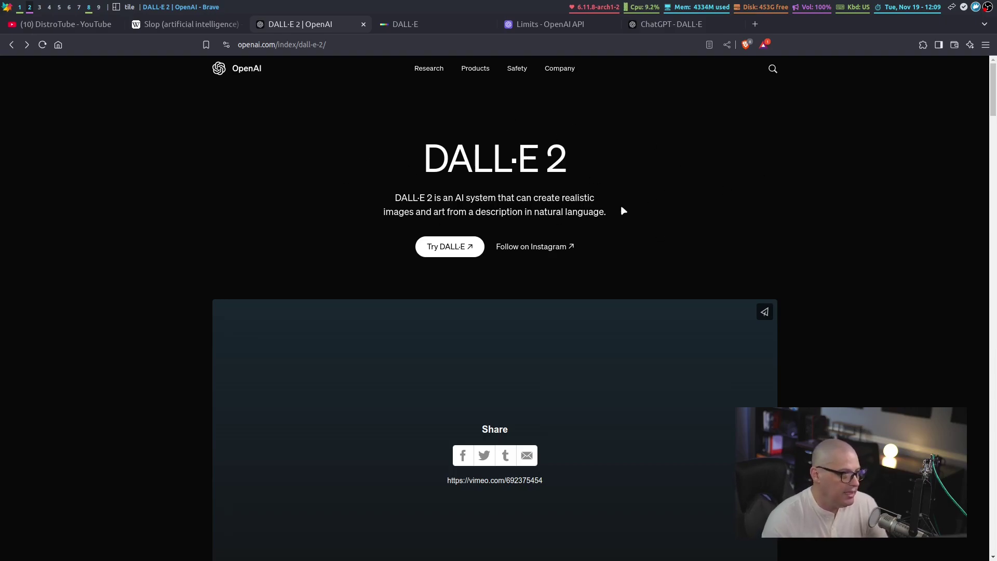
# Step: Switch to the DALL·E 2 labs tab and scroll through its image gallery
pyautogui.click(425, 24)
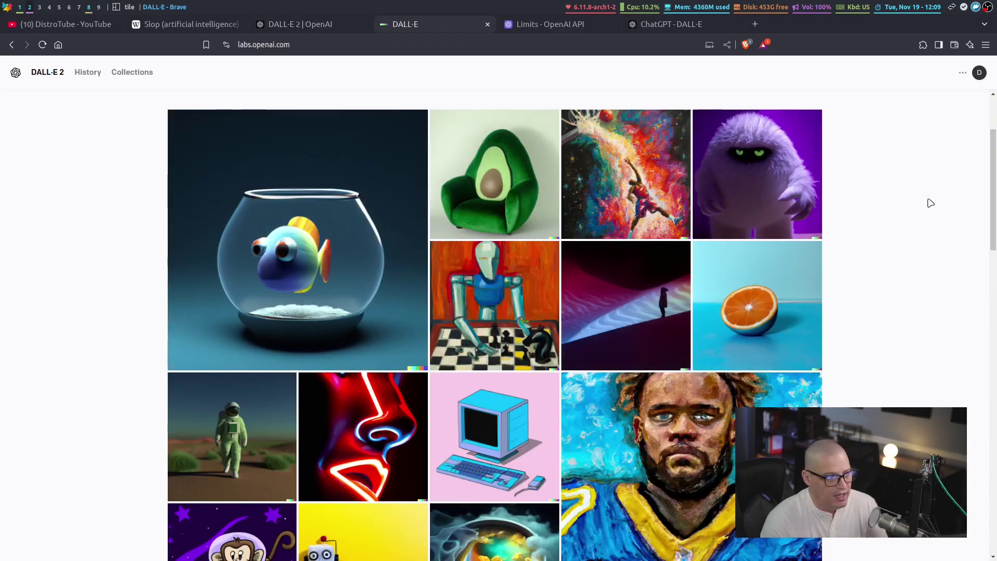
pyautogui.scroll(-3, 927, 200)
pyautogui.scroll(-5, 914, 218)
pyautogui.scroll(8, 908, 246)
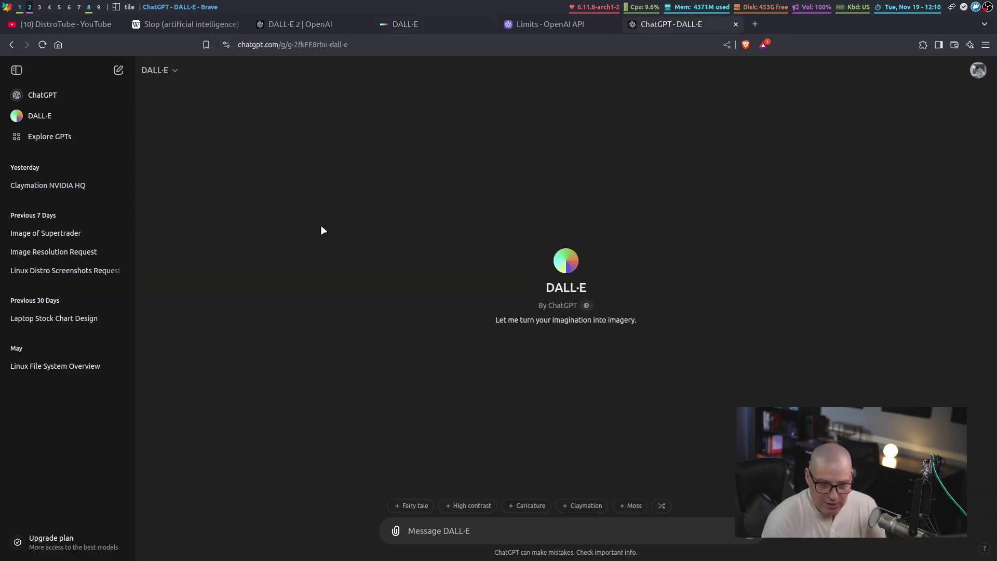
# Step: Open the earlier 'Linux Distro Screenshots Request' DALL·E chat from Previous 7 Days
pyautogui.click(46, 97)
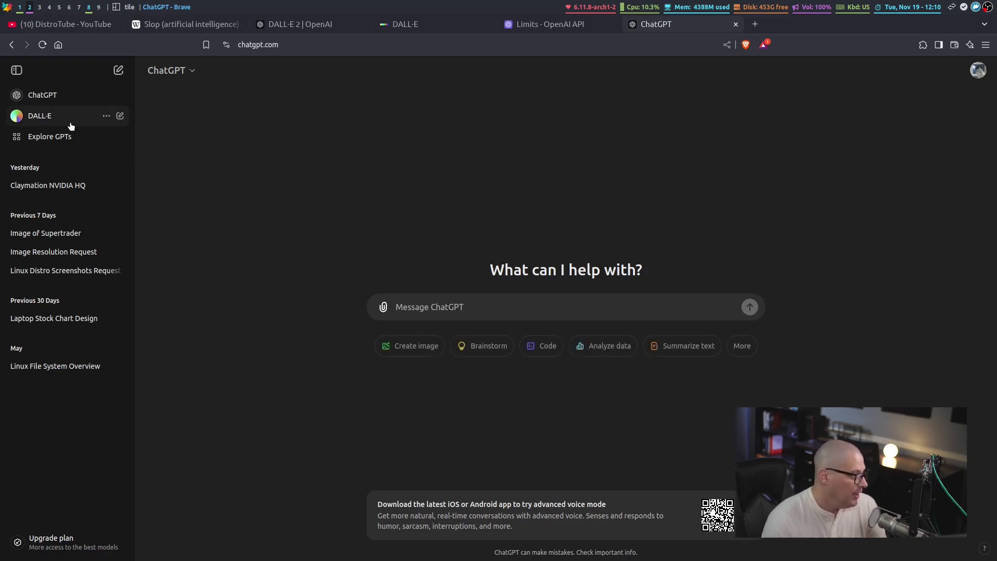
pyautogui.click(39, 116)
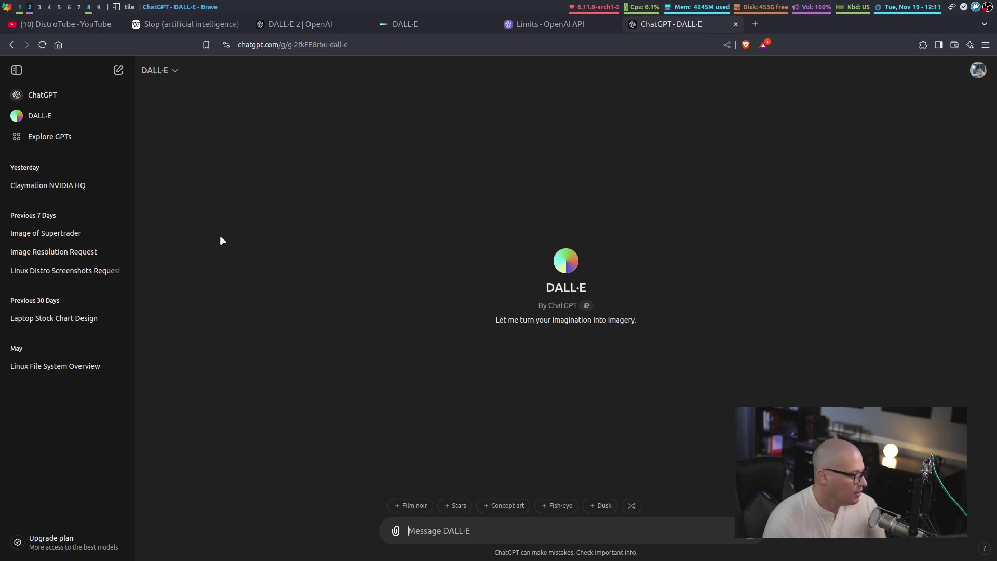
pyautogui.click(66, 276)
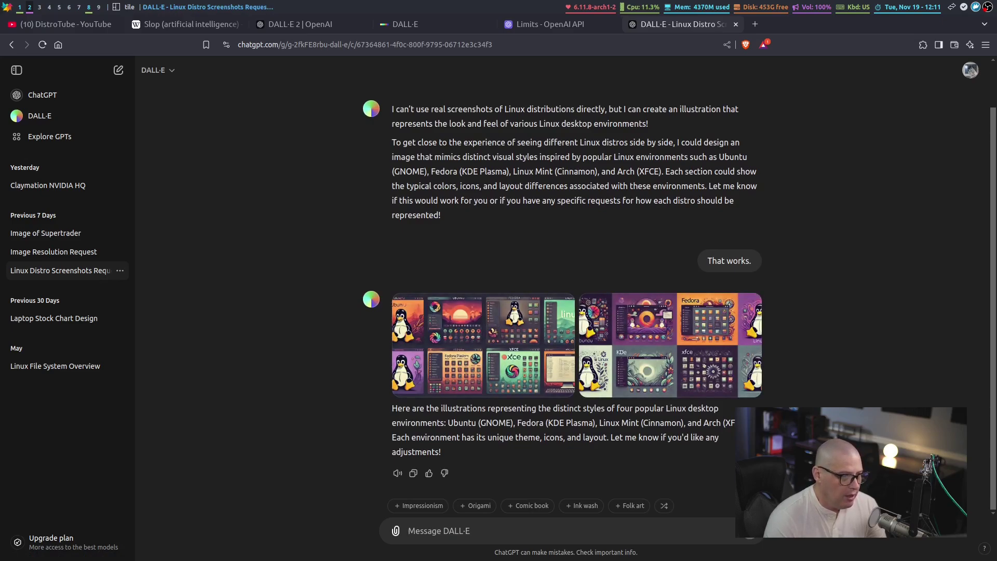
# Step: Zoom the chat page in for easier reading
pyautogui.scroll(2, 576, 281)
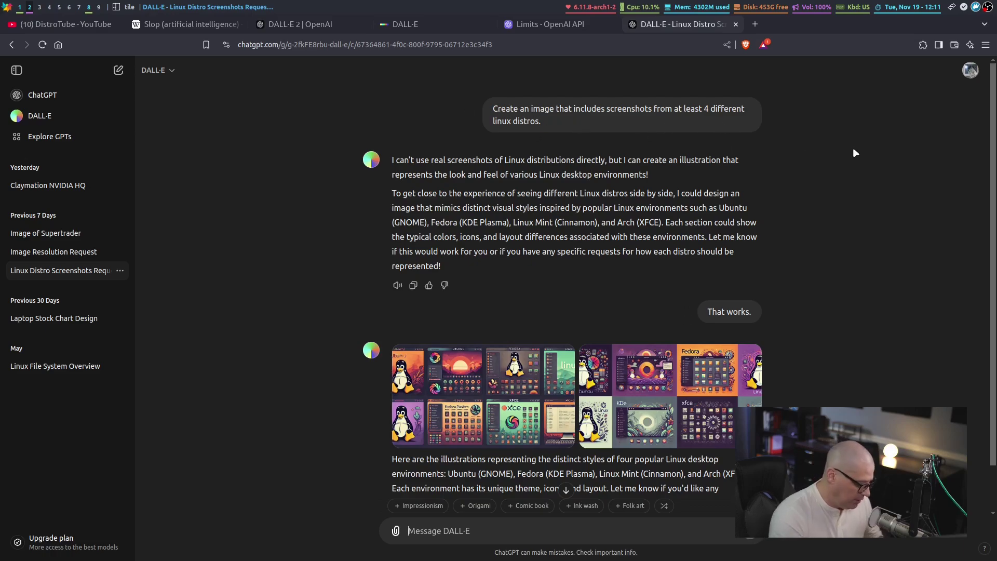
pyautogui.hotkey('ctrl', '+')
pyautogui.hotkey('ctrl', '+')
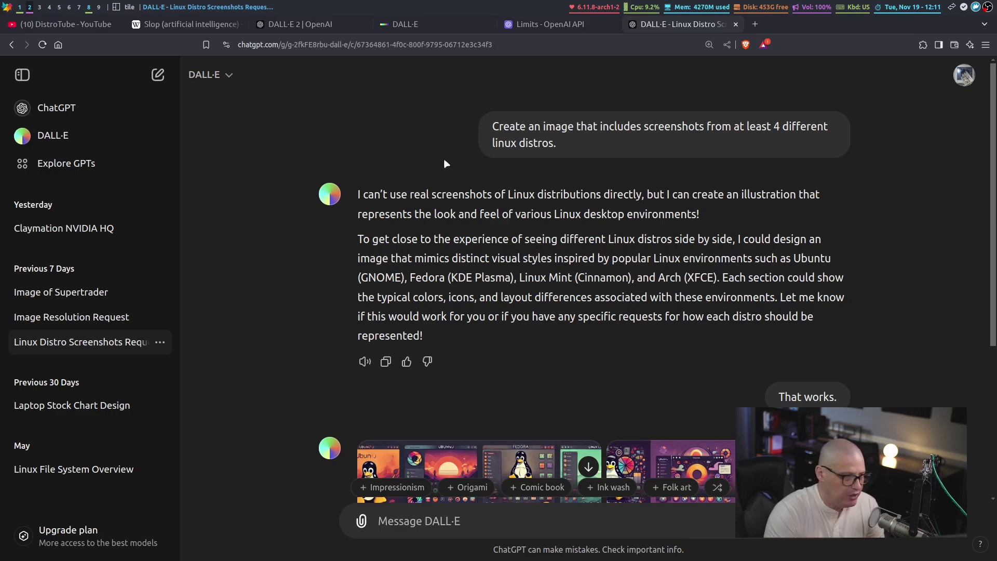
pyautogui.scroll(-1, 558, 210)
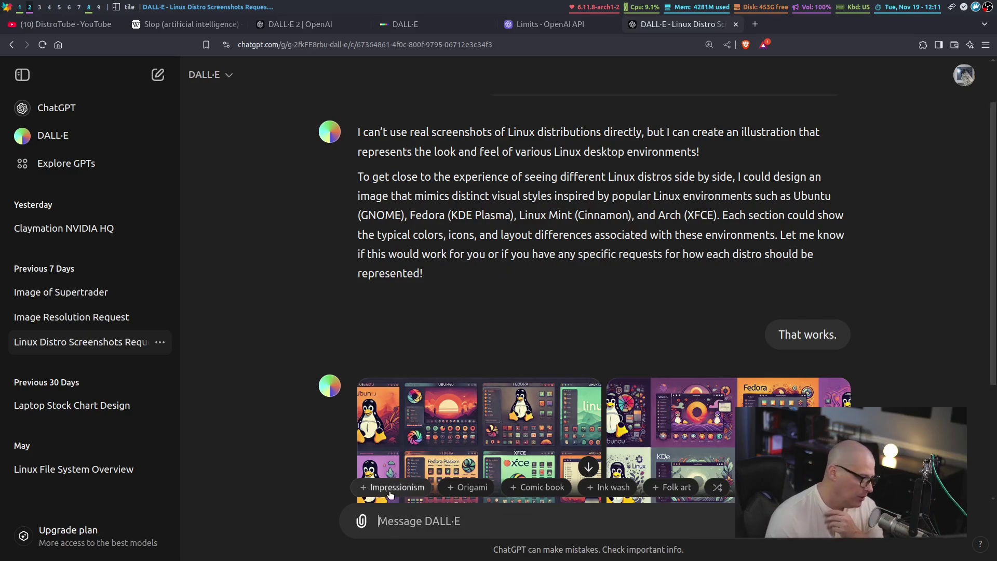
# Step: Shuffle the style suggestions twice to get Mirrored glass, Watercolor, Synthwave, Mosaic and Graffiti
pyautogui.moveTo(385, 494)
pyautogui.moveTo(627, 494)
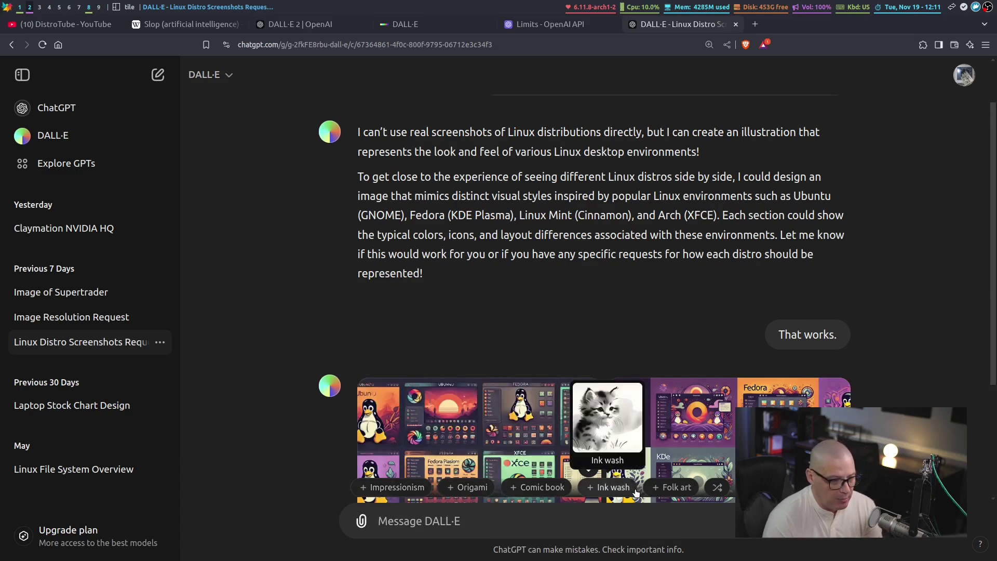
pyautogui.moveTo(670, 494)
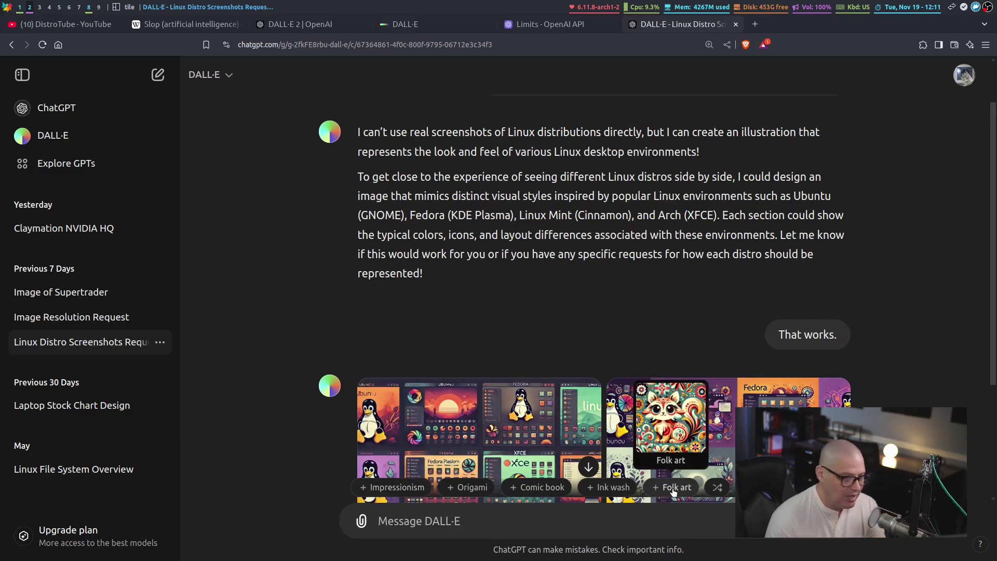
pyautogui.click(717, 487)
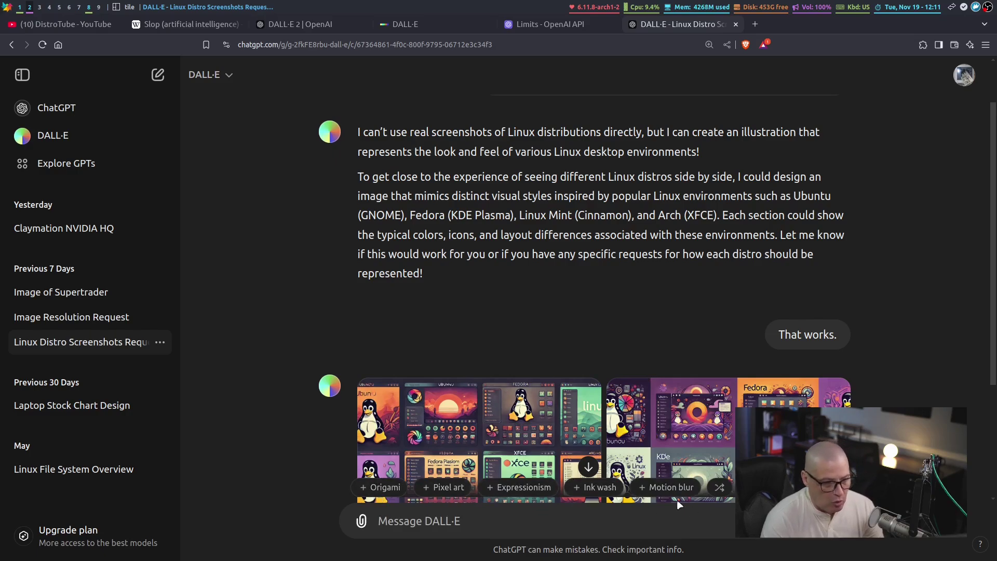
pyautogui.click(719, 487)
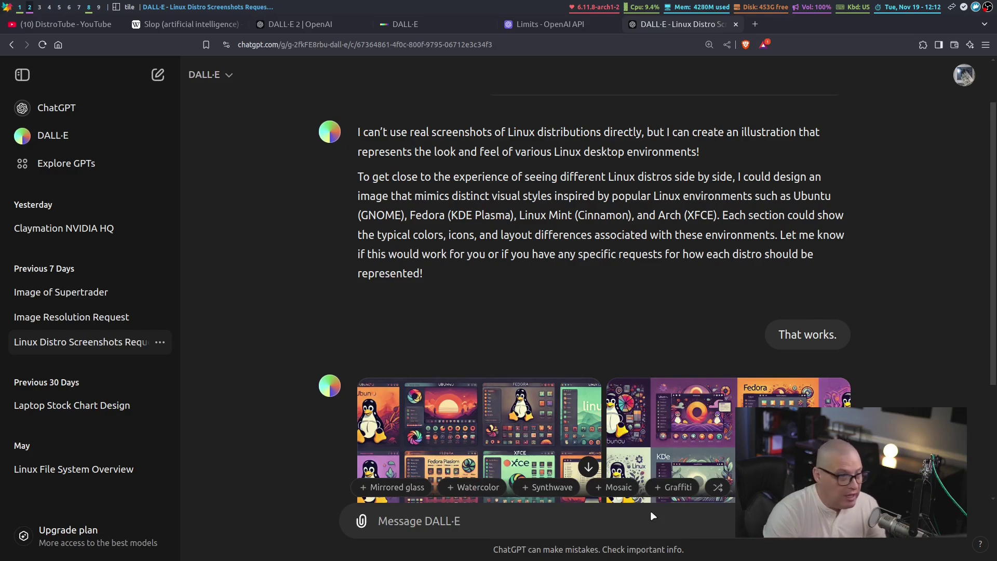
pyautogui.scroll(2, 739, 314)
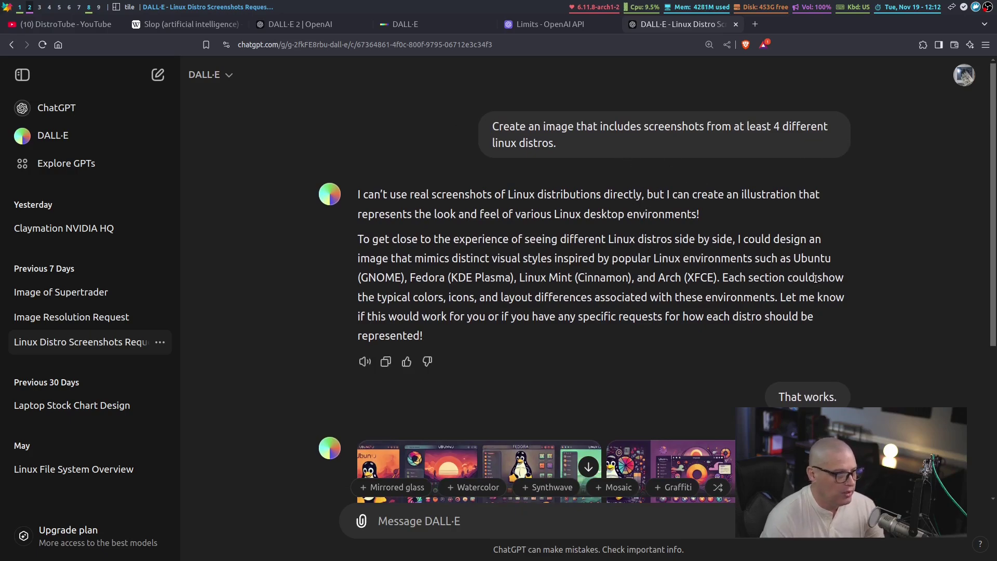
# Step: Scroll through DALL·E's Ubuntu, Fedora, Linux Mint and Arch desktop illustrations
pyautogui.scroll(-4, 823, 291)
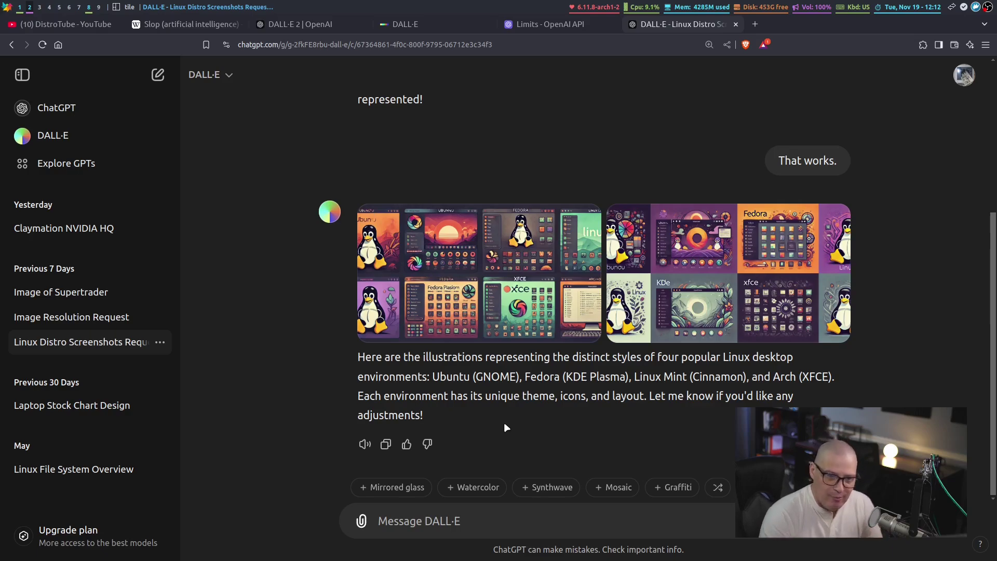
pyautogui.scroll(3, 633, 457)
pyautogui.scroll(-3, 634, 457)
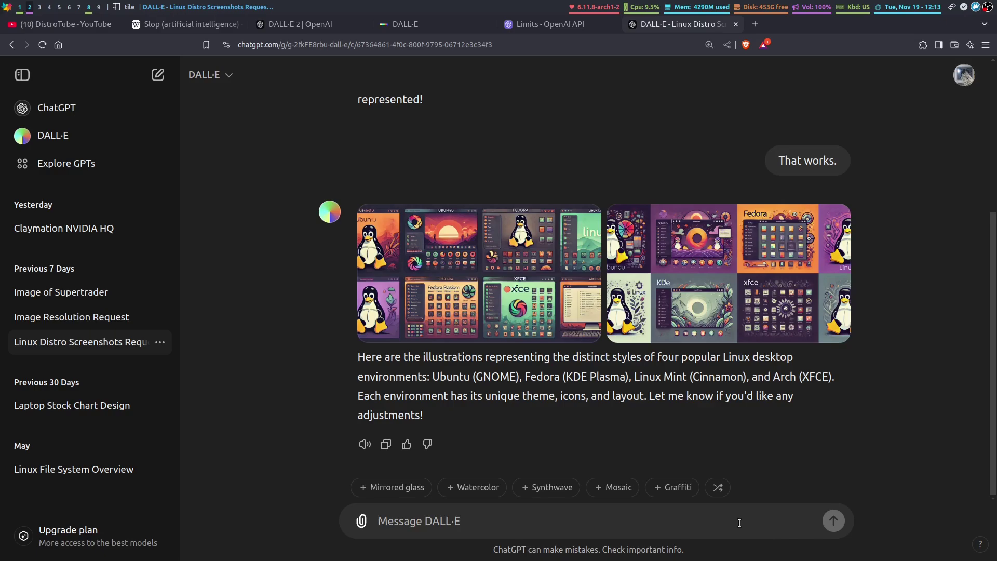
# Step: Ask DALL·E to create an image of a computer running Emacs in a steampunk style
pyautogui.write('Create ')
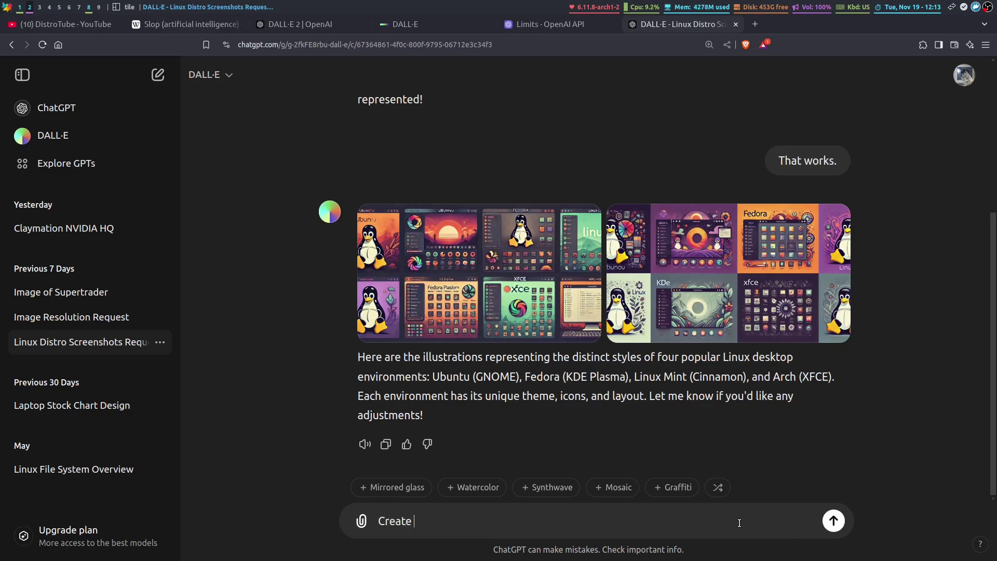
pyautogui.write('an image of a comp')
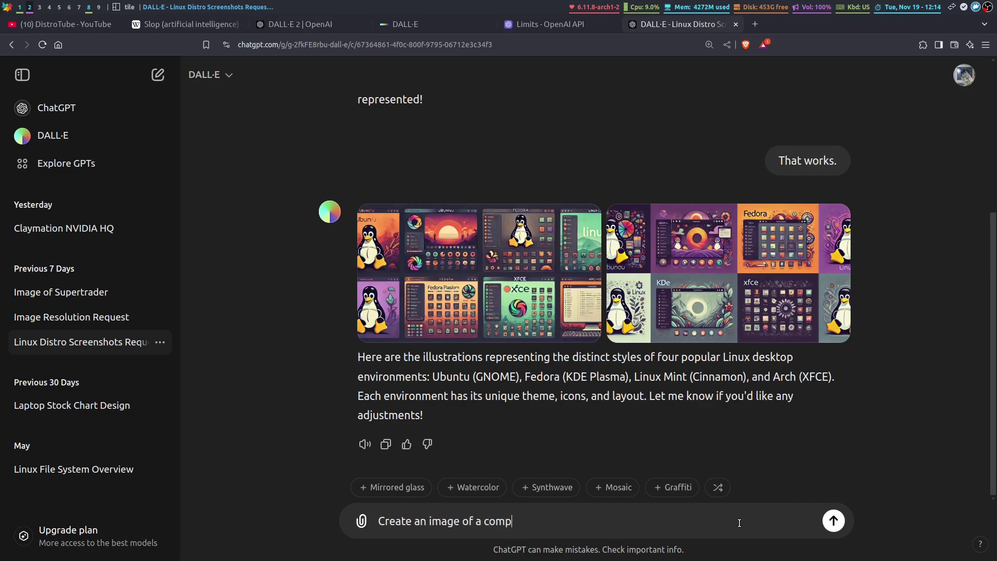
pyautogui.write('uter running Emacs in a steamp')
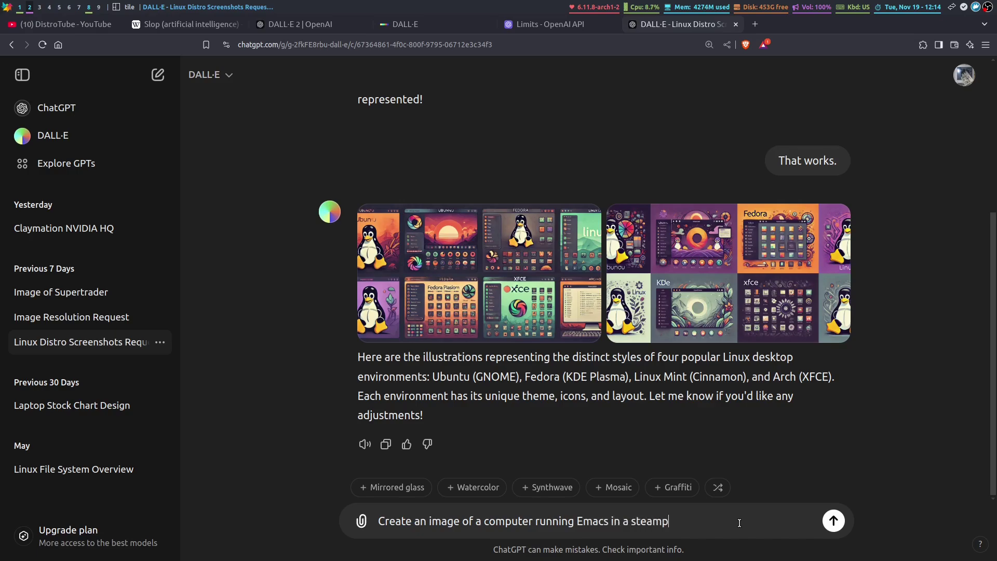
pyautogui.write('unk style.')
pyautogui.press('Return')
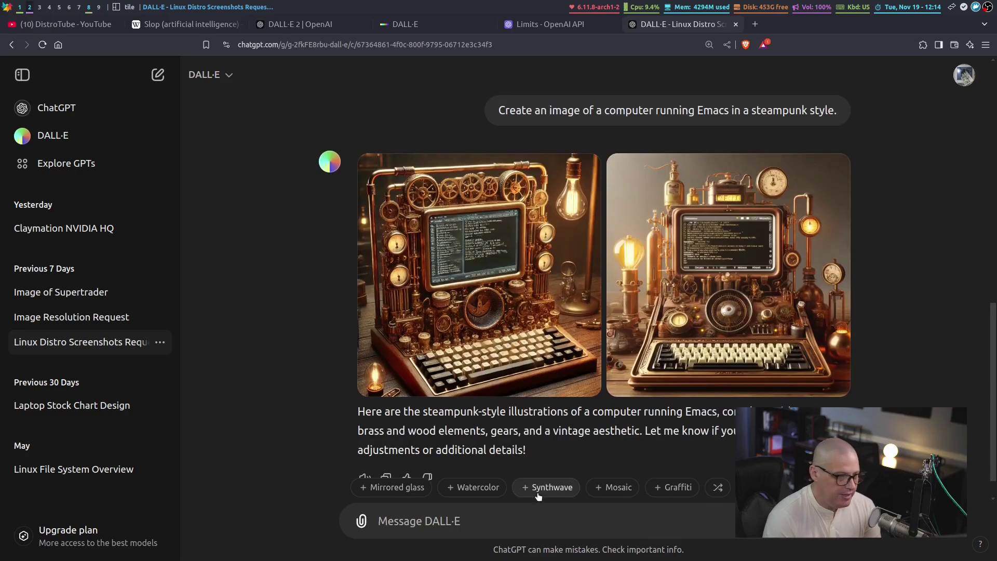
pyautogui.moveTo(727, 365)
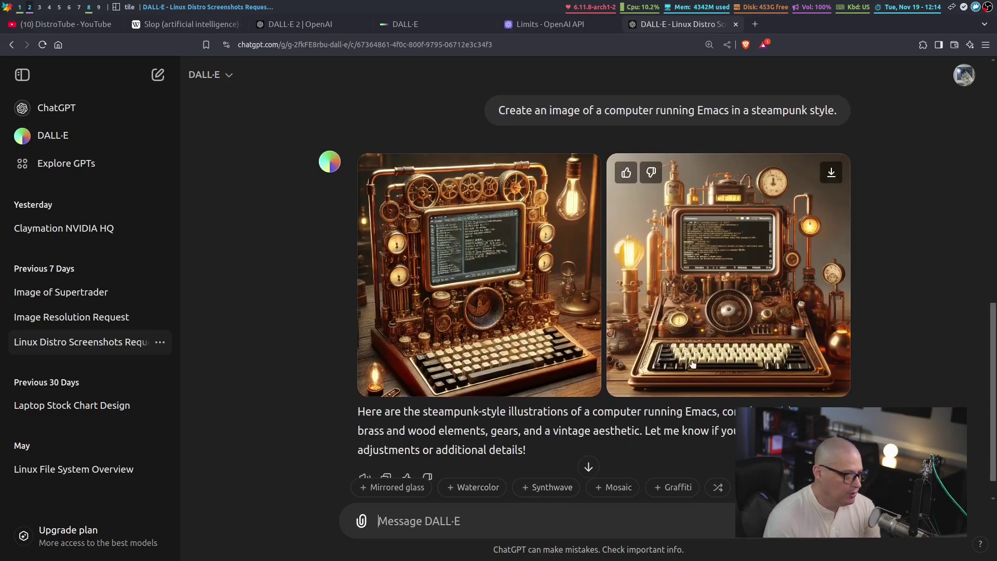
pyautogui.moveTo(525, 275)
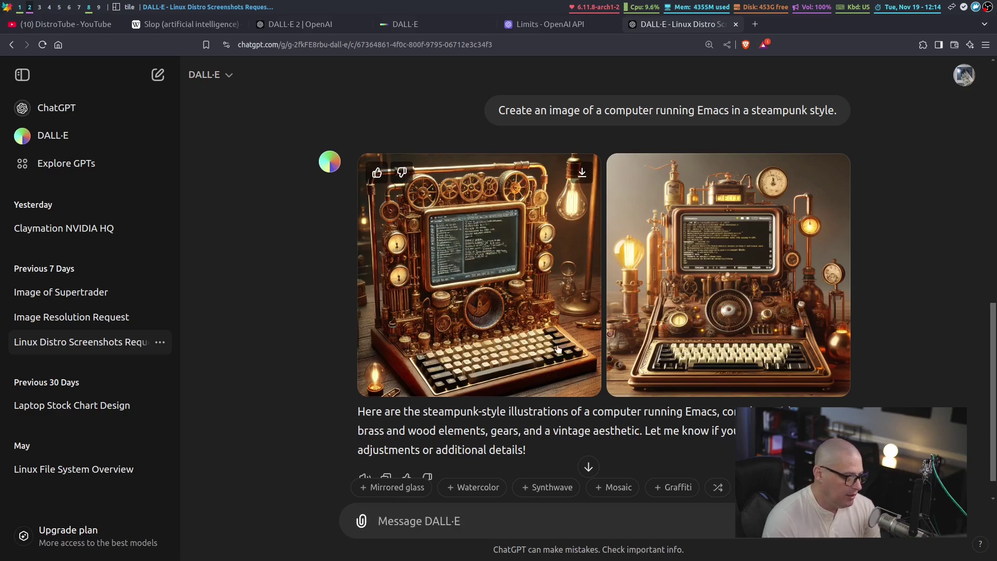
pyautogui.moveTo(719, 323)
pyautogui.moveTo(458, 337)
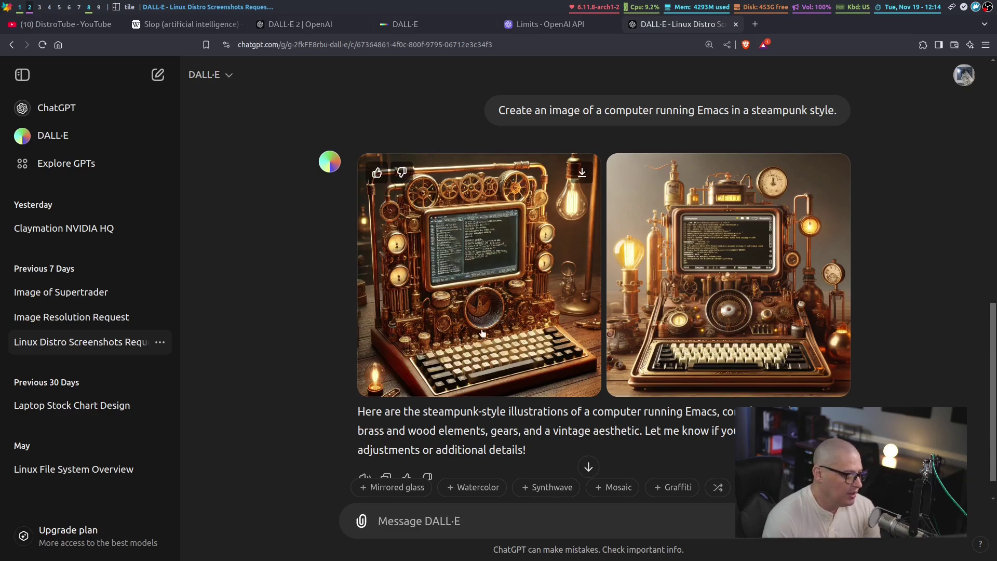
pyautogui.click(495, 323)
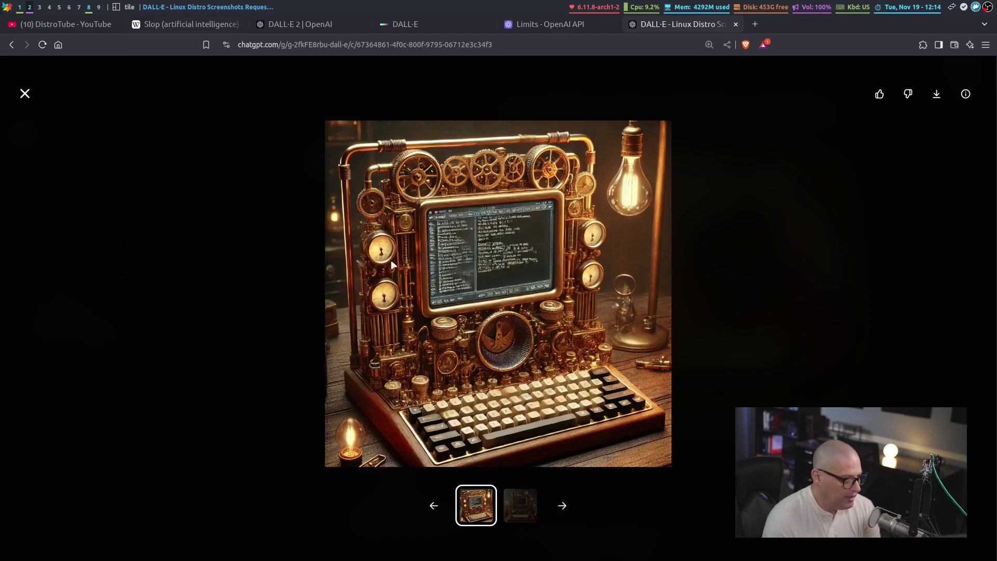
pyautogui.click(25, 93)
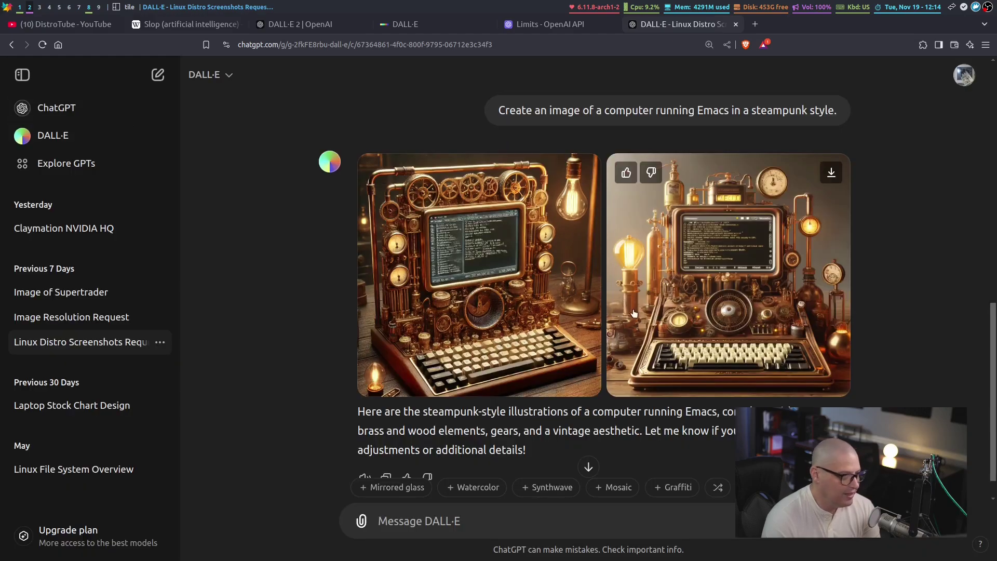
pyautogui.click(702, 258)
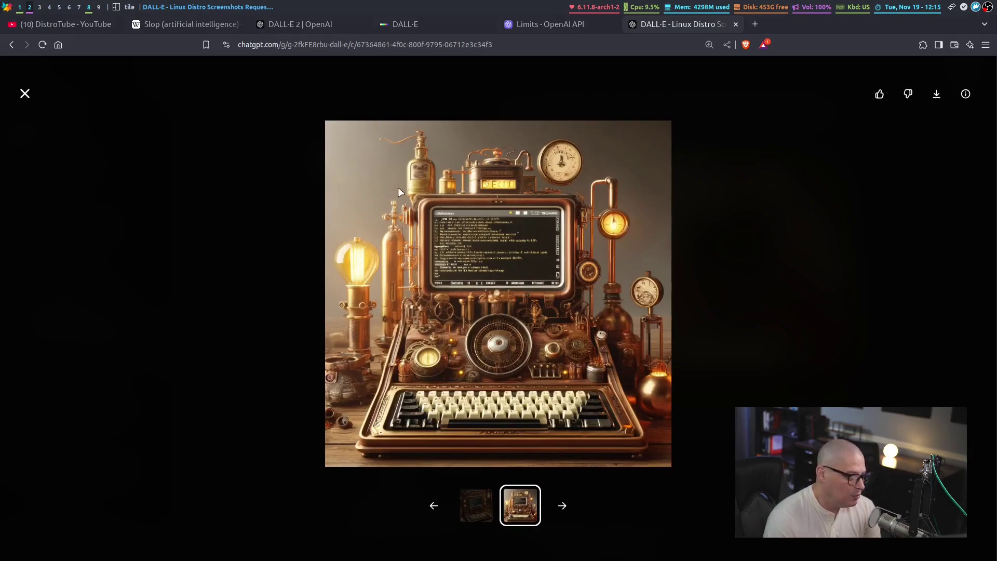
pyautogui.click(25, 95)
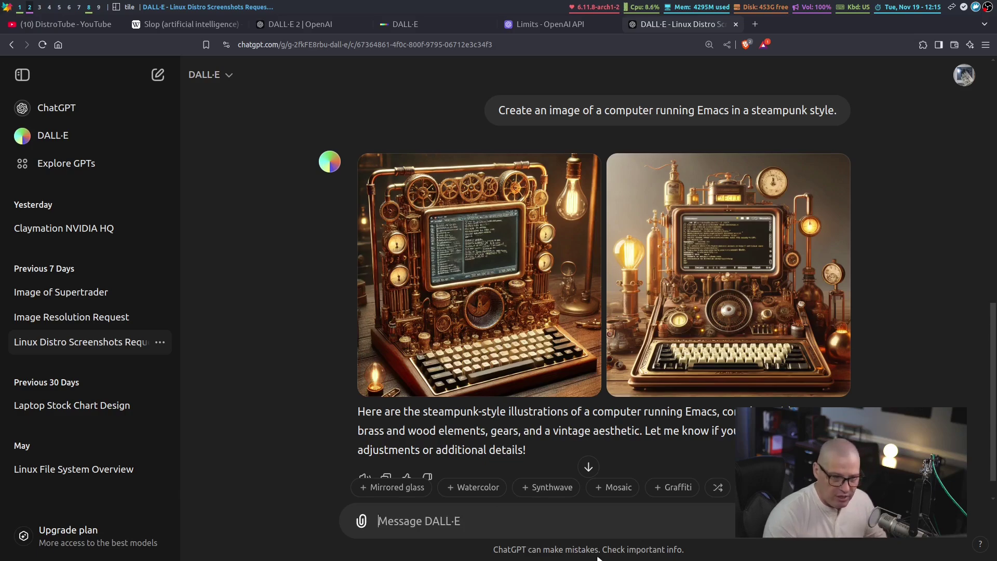
# Step: Ask DALL·E to create an image of a hacker sitting at a computer in ceramic art style
pyautogui.write('Create')
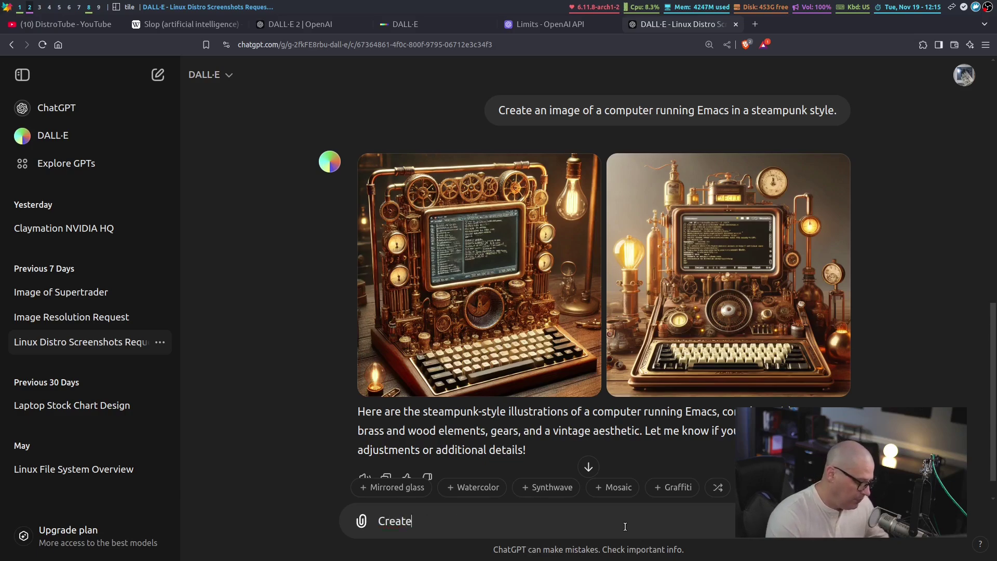
pyautogui.write(' an image of a hacker sitting at')
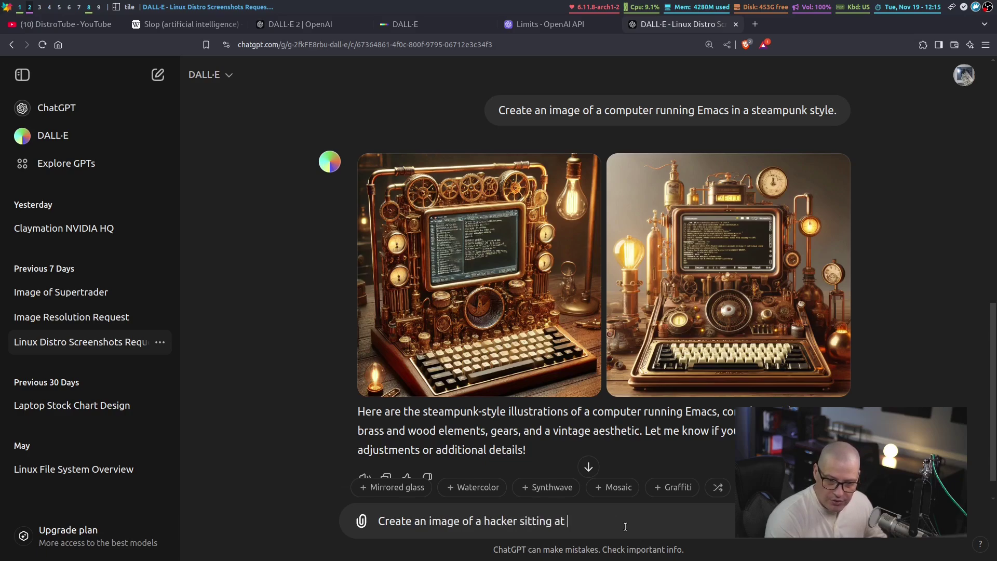
pyautogui.write(' a computer, in c')
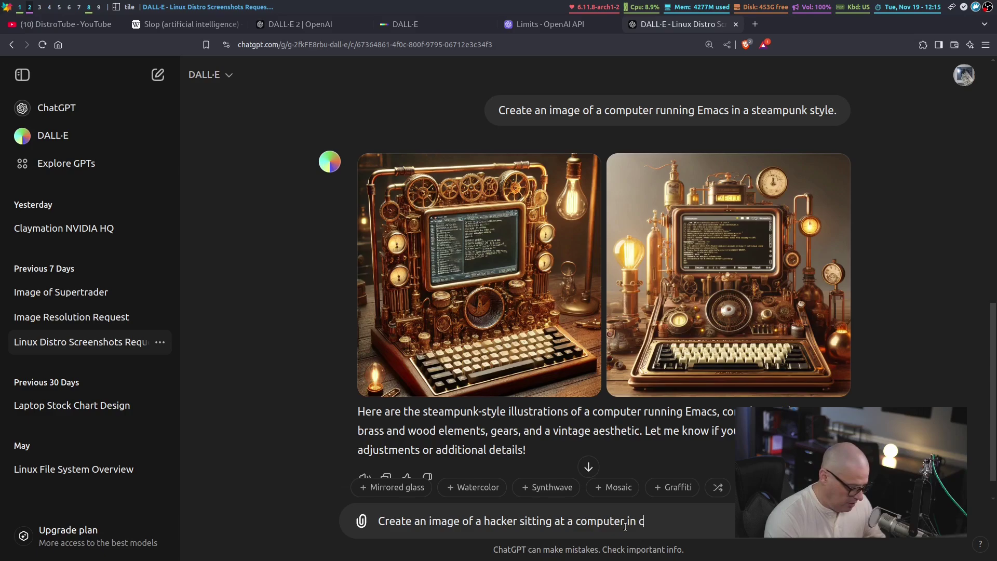
pyautogui.write('eramic art')
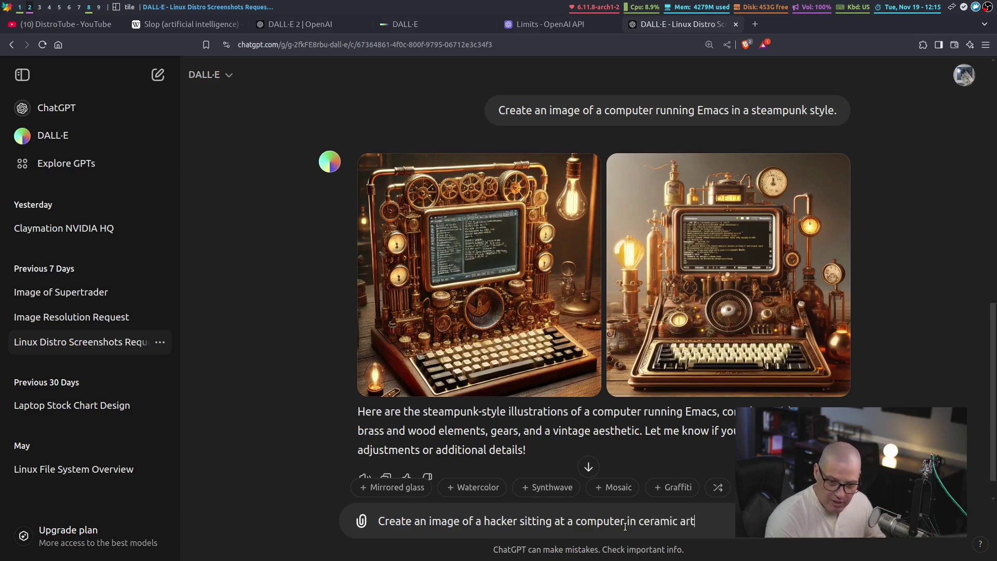
pyautogui.write(' style.')
pyautogui.press('Return')
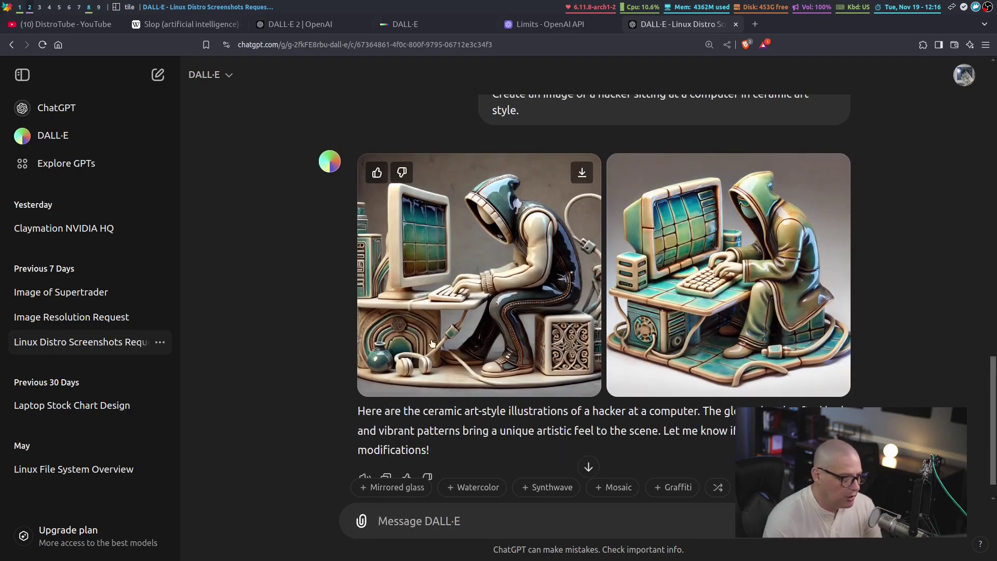
pyautogui.moveTo(602, 486)
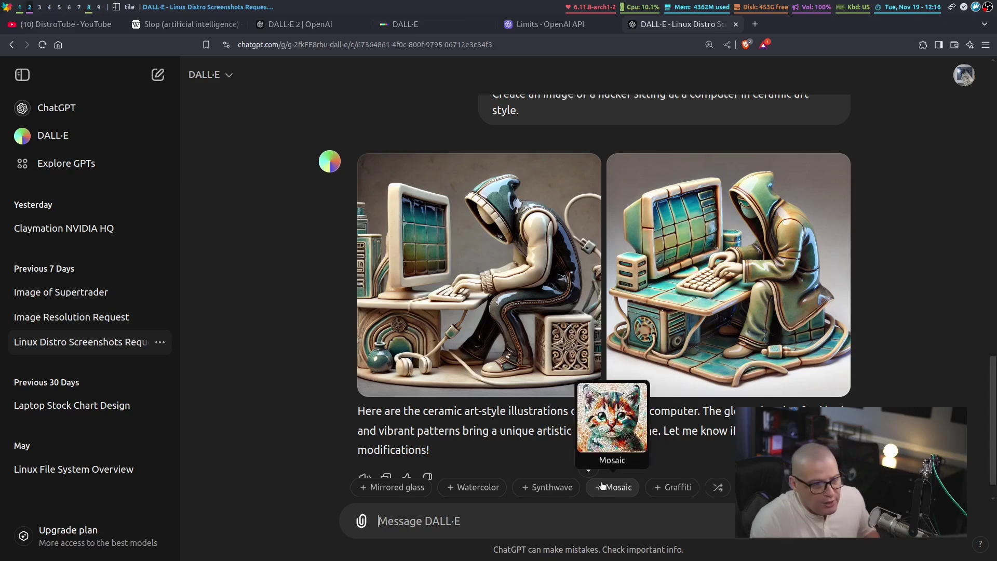